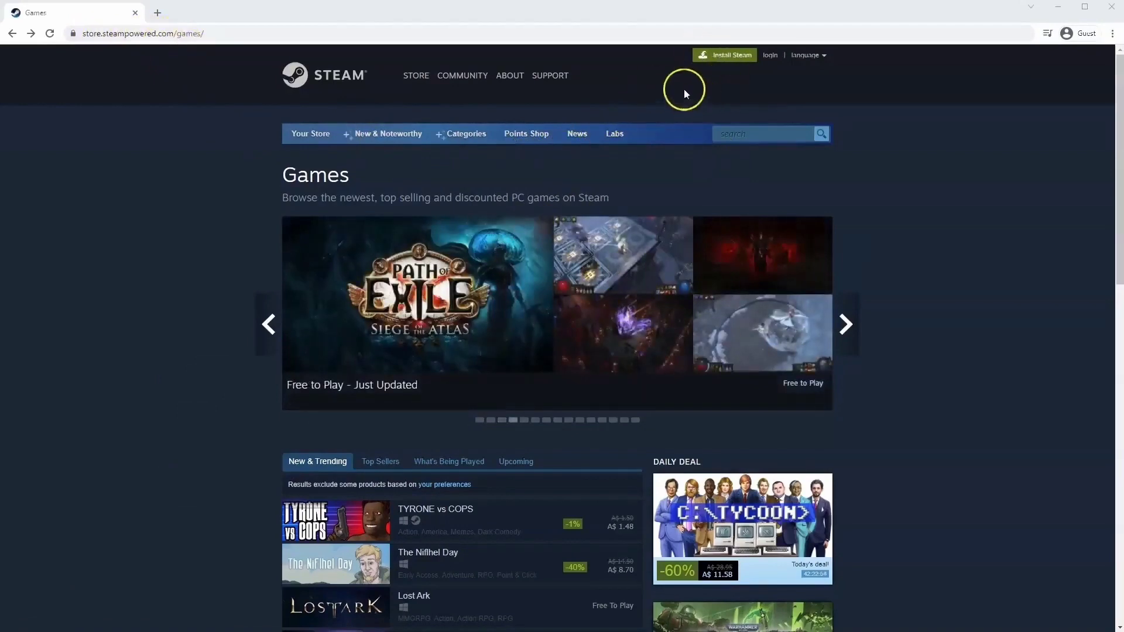
- Download SteamSetup.exe from the Install Steam page and run the installer
click(722, 58)
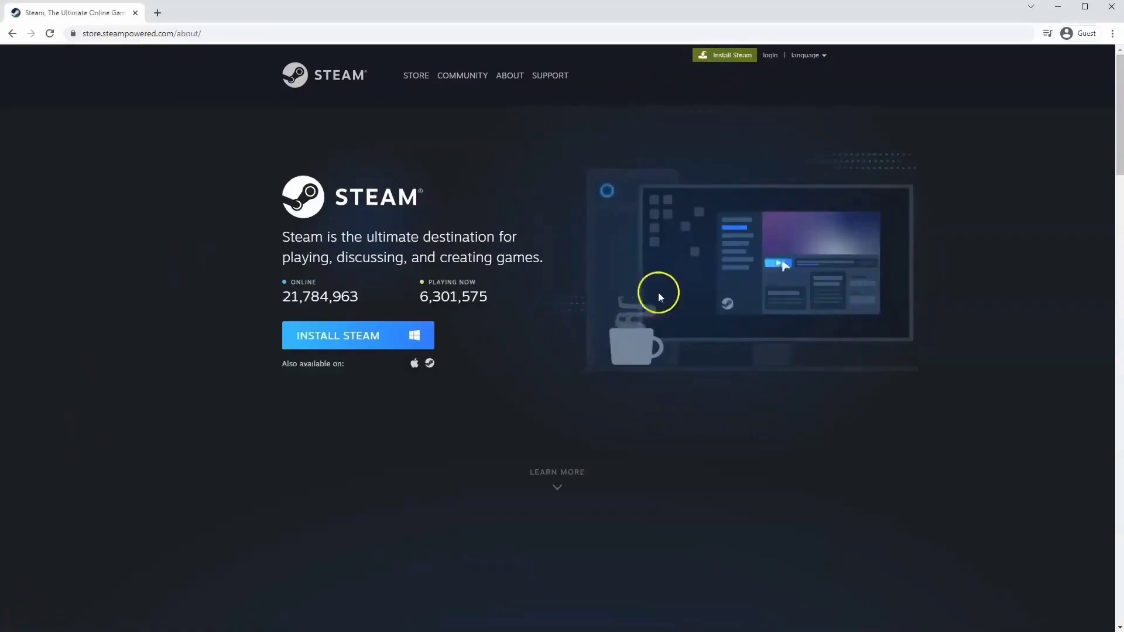
click(346, 340)
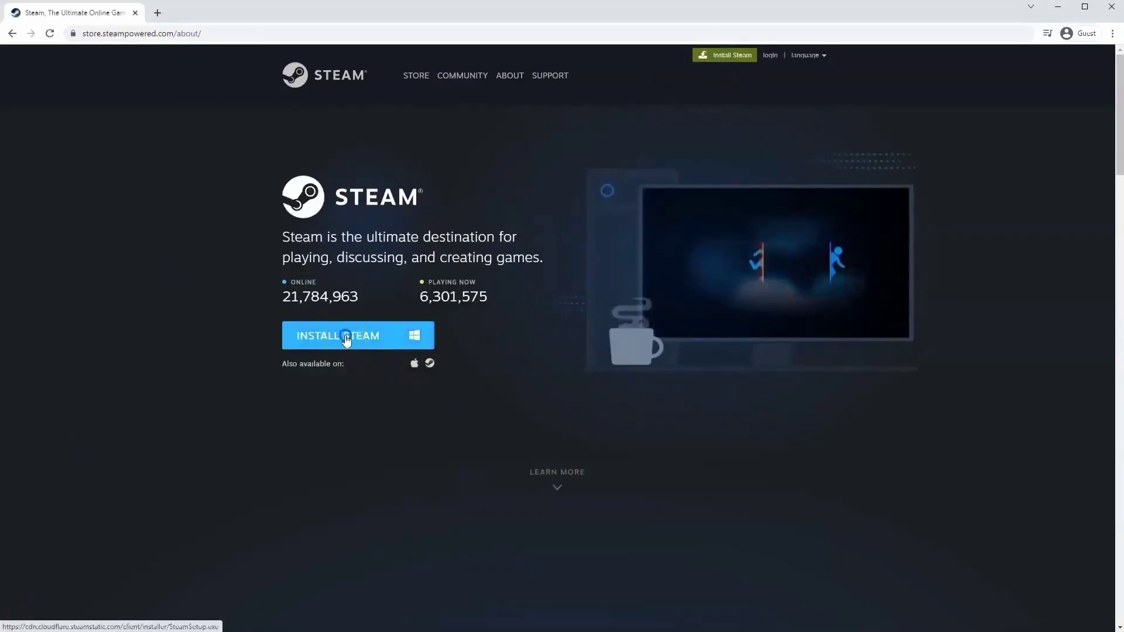
click(70, 620)
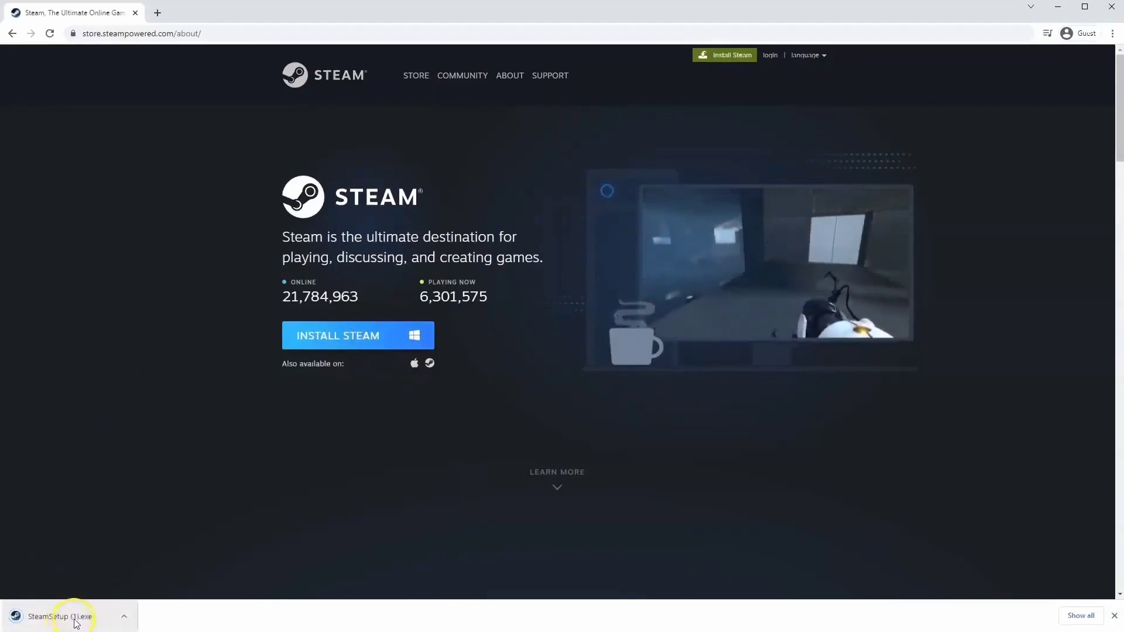
click(76, 621)
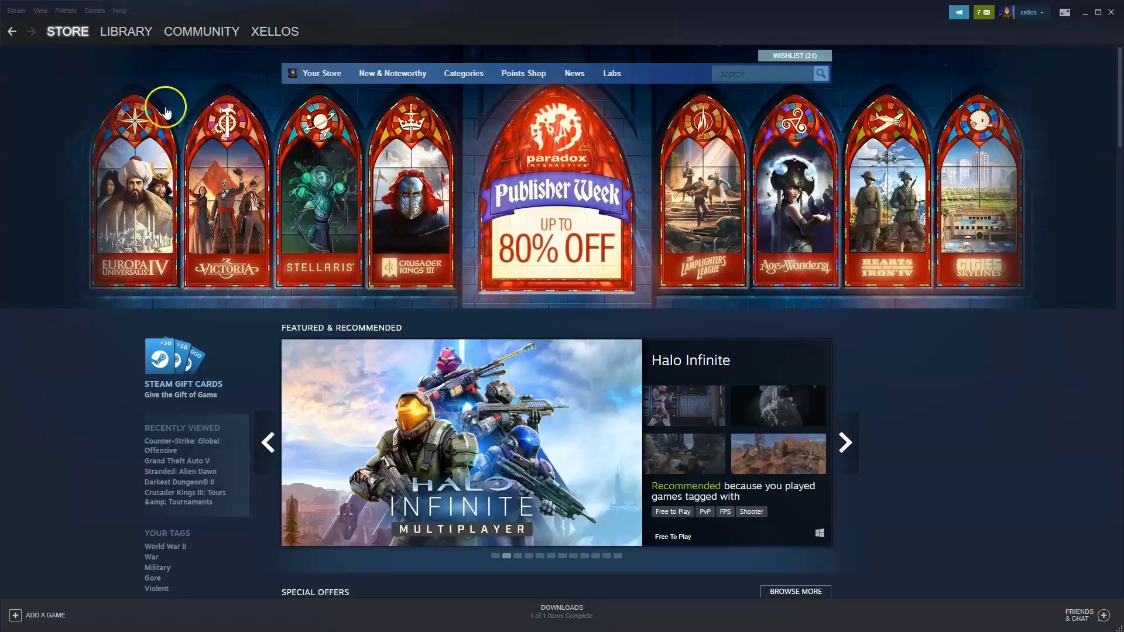
- Find Darkest Dungeon® II in the store and add it to the cart from its product page
click(68, 34)
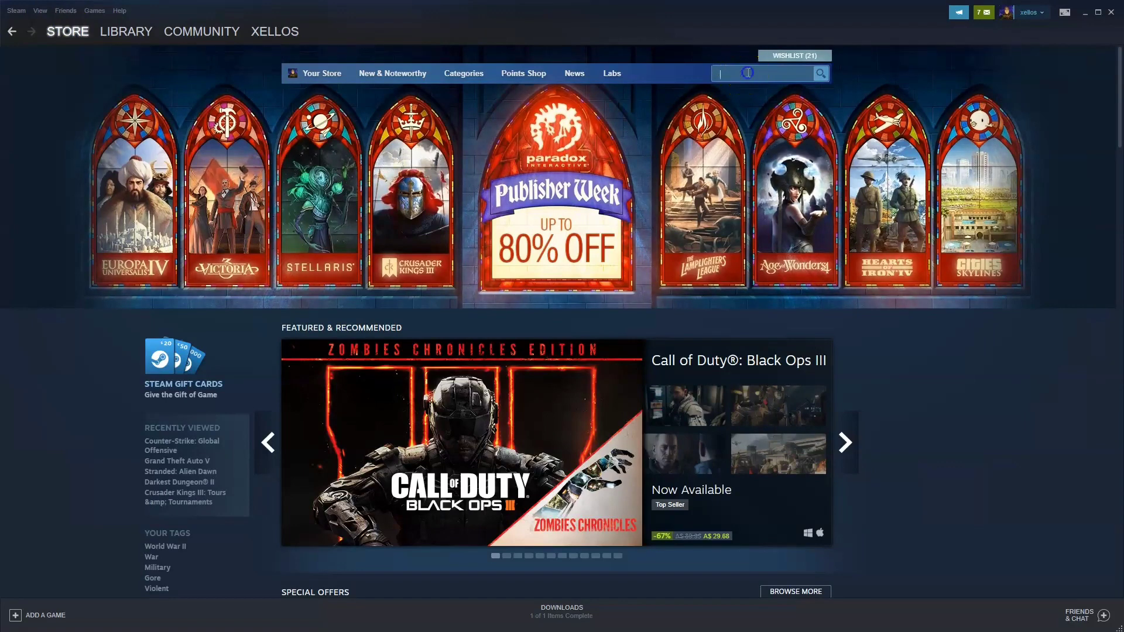
text(Darkest Dungeon II)
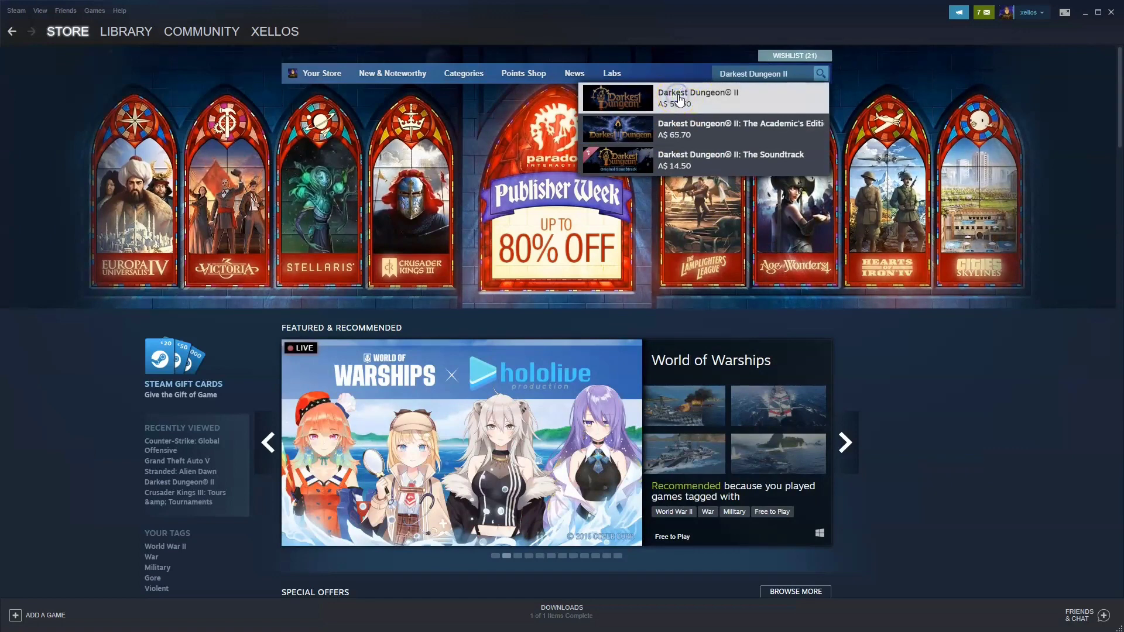
click(672, 97)
scroll(507, 372, down, 2)
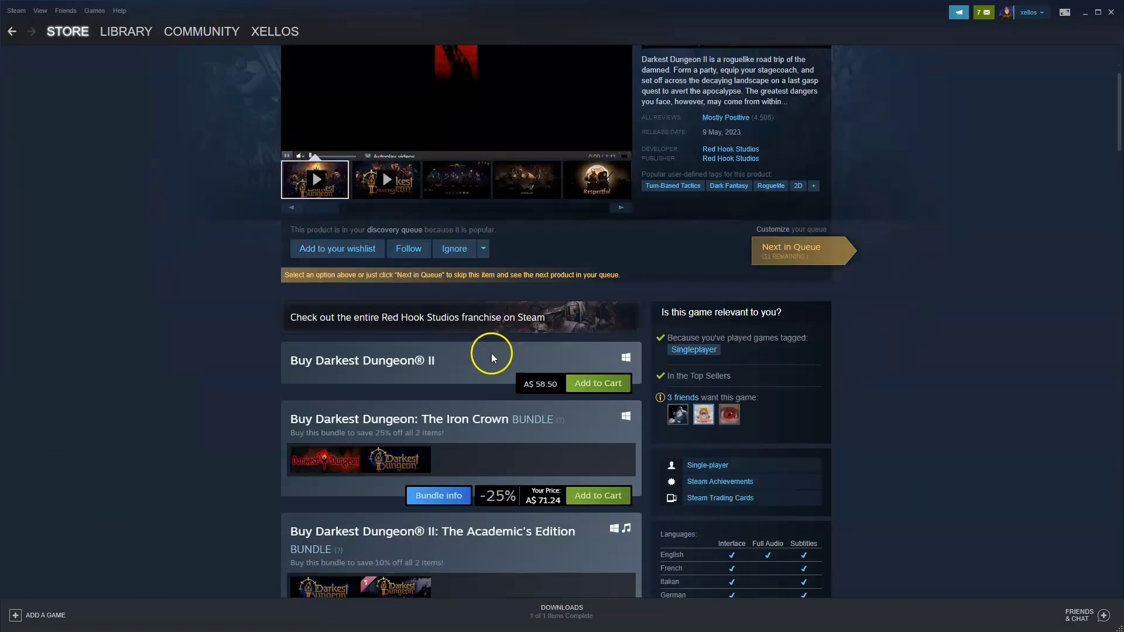
scroll(484, 352, down, 1)
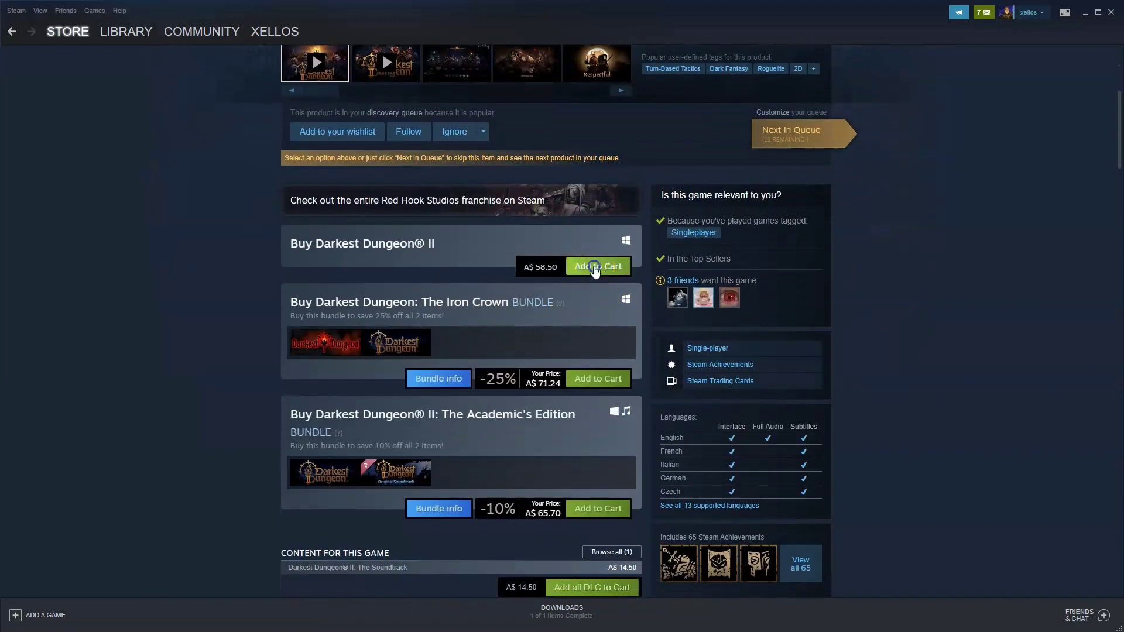
click(596, 270)
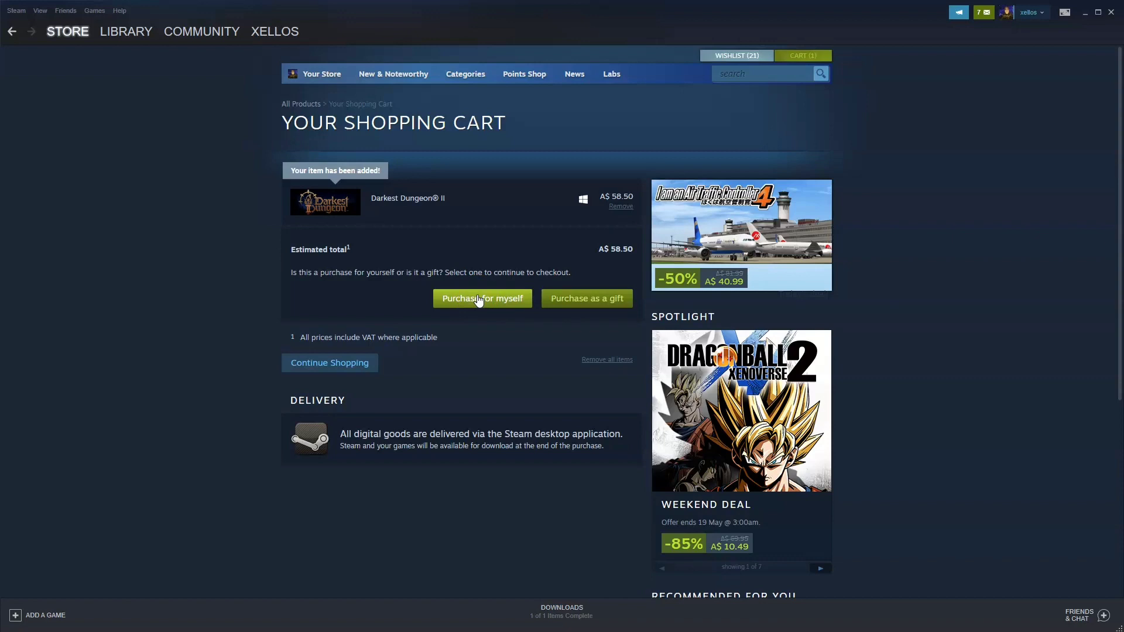
click(518, 257)
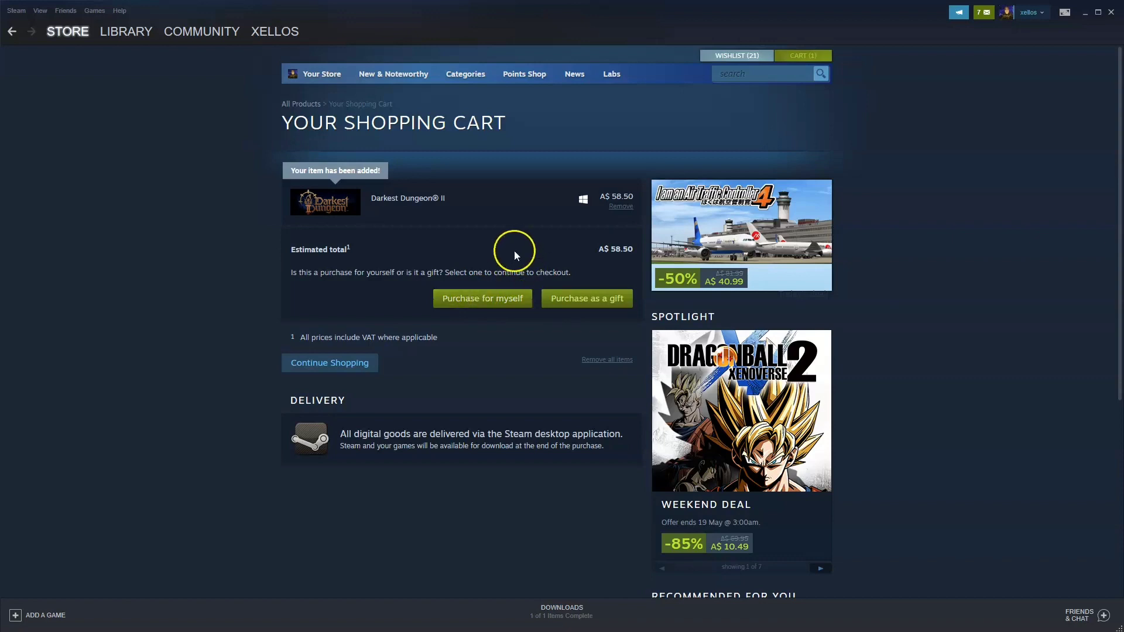
- Remove Darkest Dungeon® II from the cart and switch to the game library
click(630, 206)
mouse_move(126, 31)
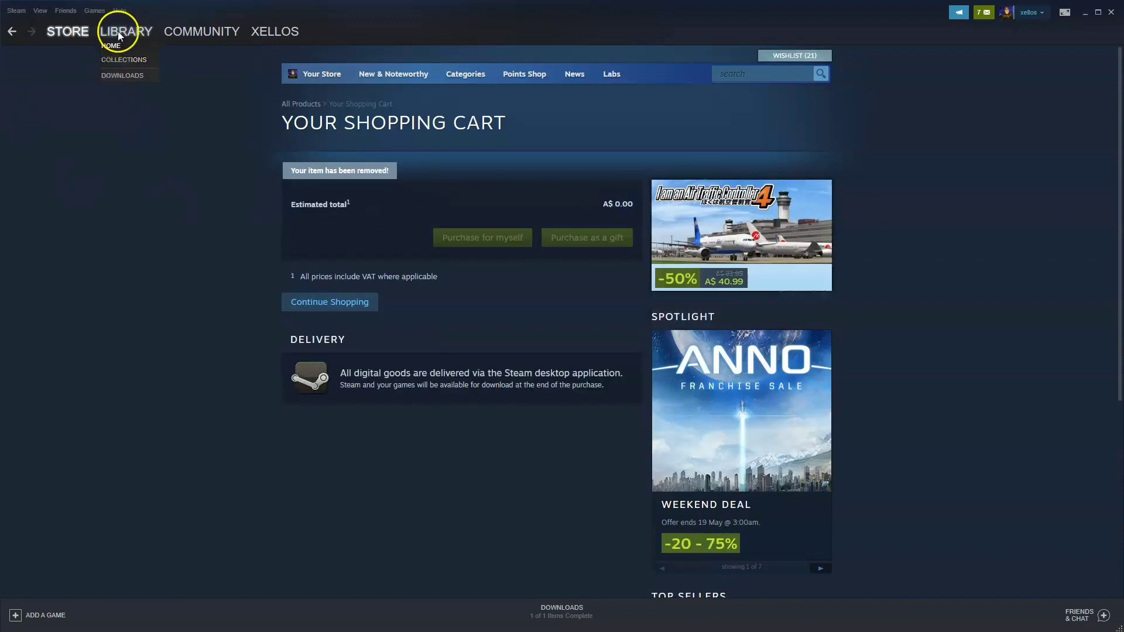
click(124, 32)
- Clear the library's name filter and select Don't Starve Together in the games list
click(37, 104)
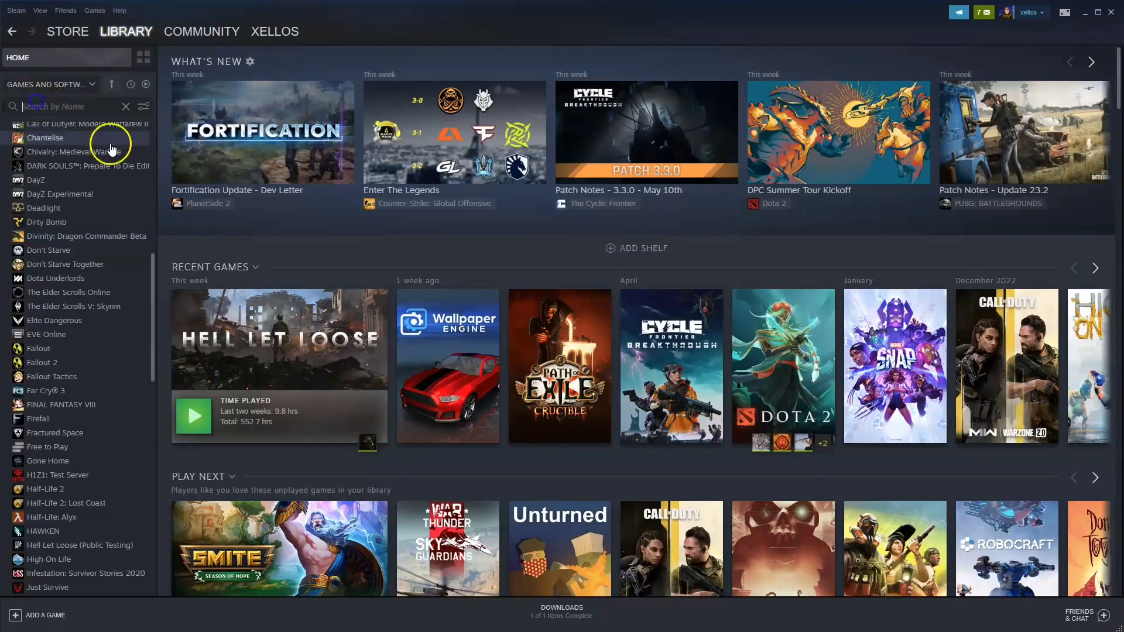
text(dark)
click(125, 107)
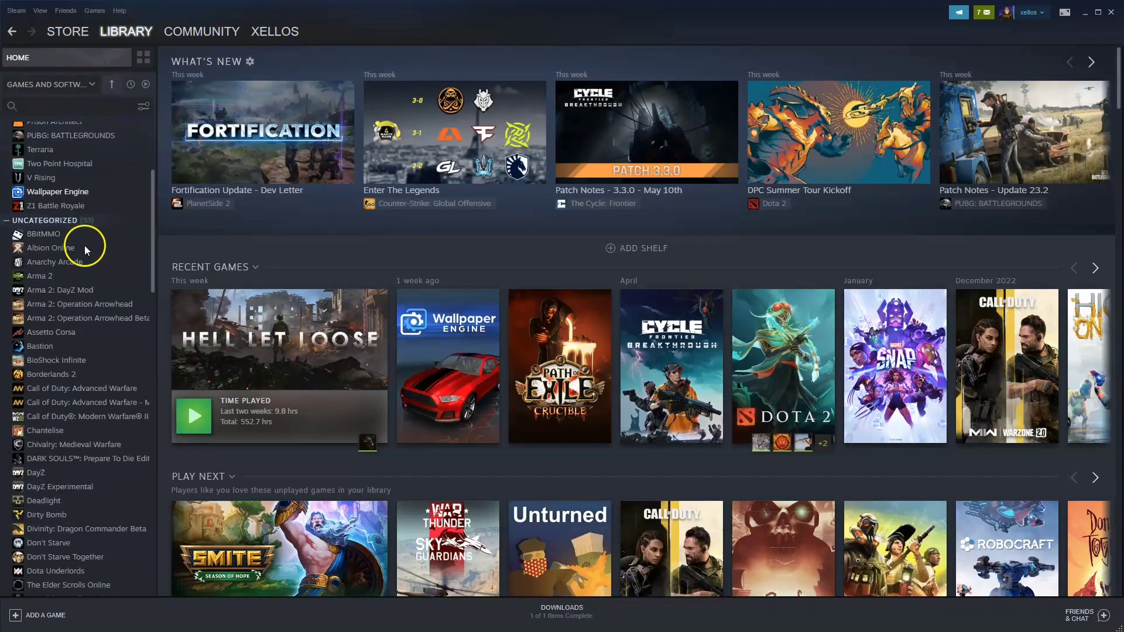
scroll(79, 273, down, 5)
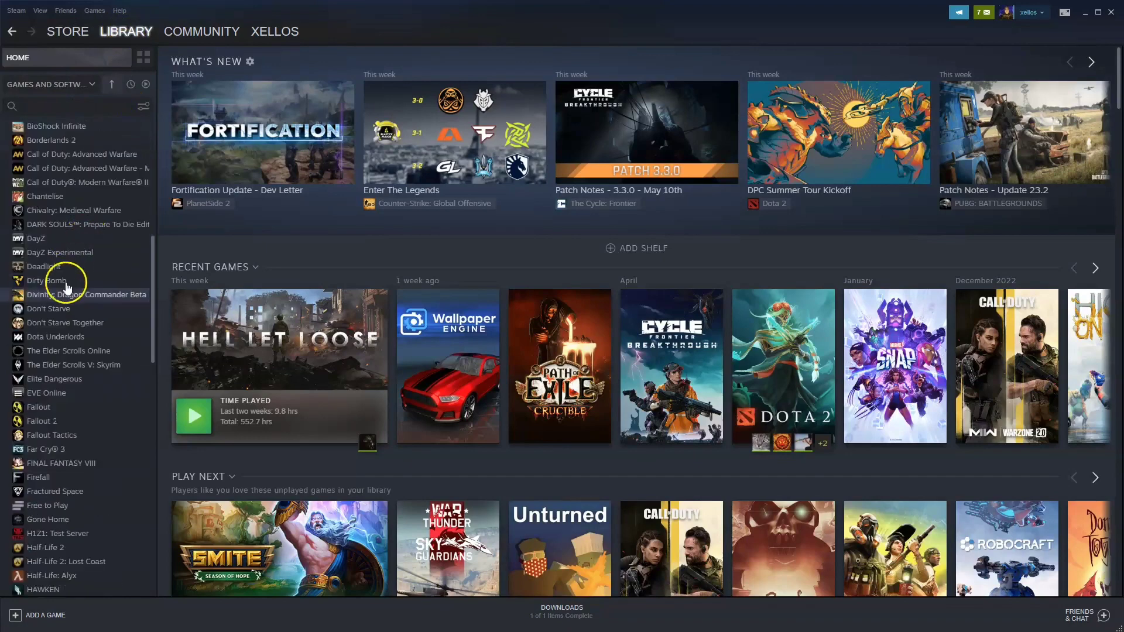
click(69, 332)
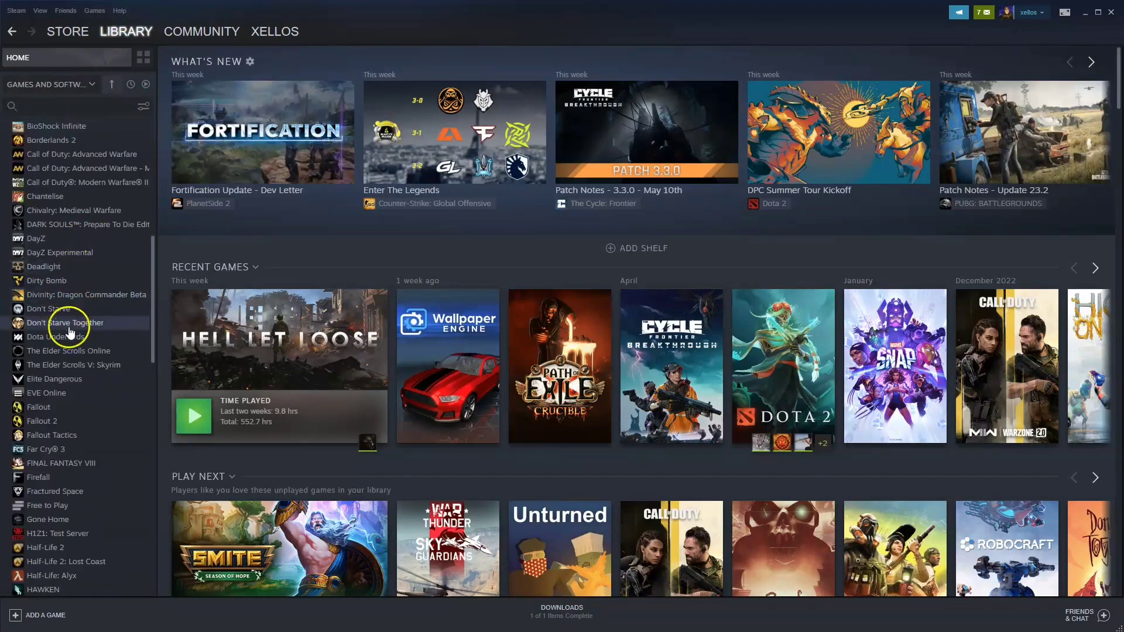